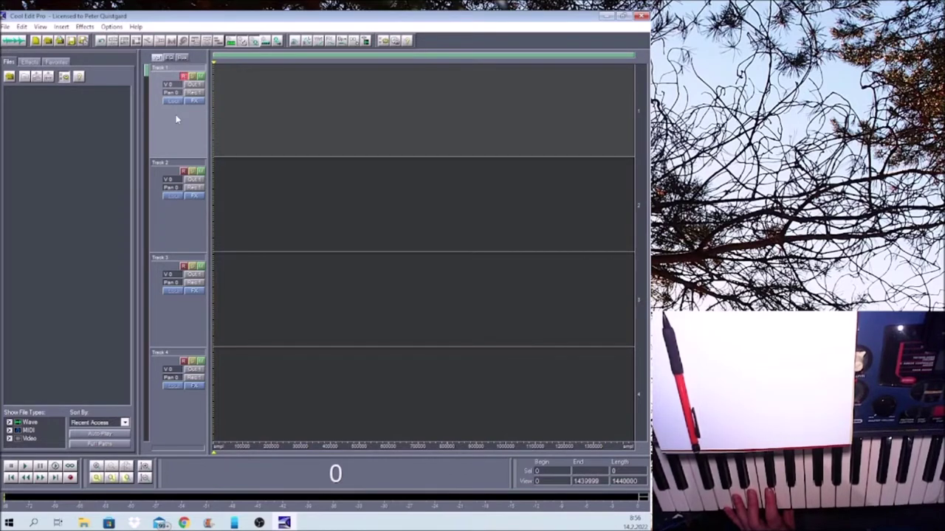
- Record the rhythm backing onto Track 1, then clear the leftover waveform selection
{"action": "left_click", "coordinate": [71, 477]}
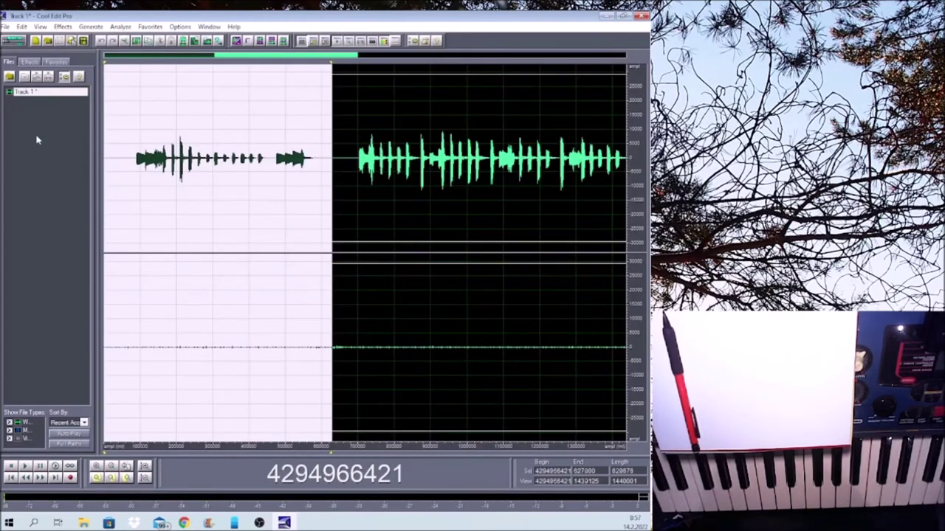
{"action": "key", "text": "Delete"}
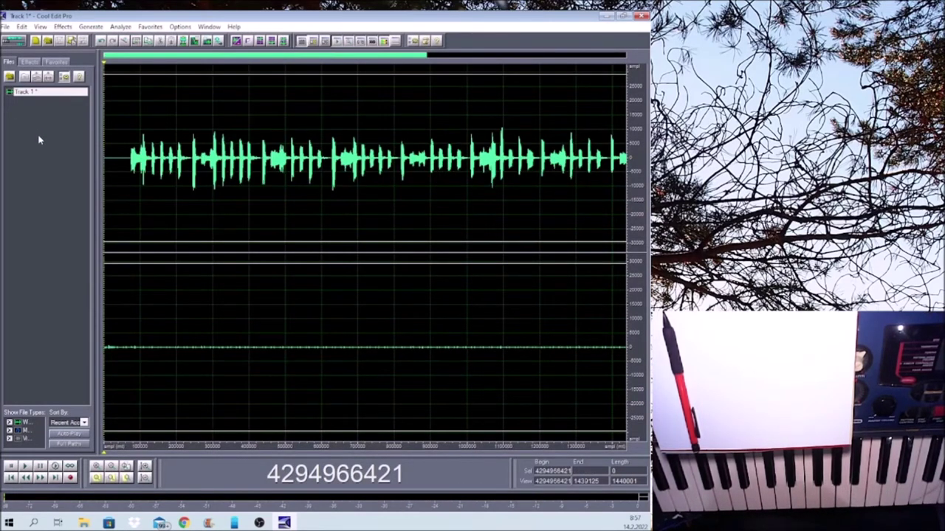
- Move the Track 1 backing clip to the session's start in Multitrack view and play it back
{"action": "left_click", "coordinate": [10, 41]}
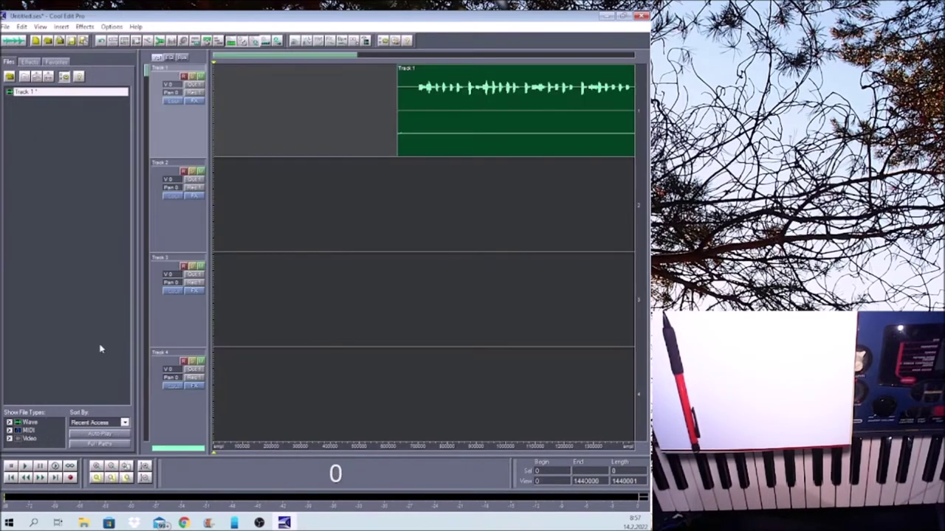
{"action": "left_click_drag", "start_coordinate": [454, 123], "coordinate": [262, 123]}
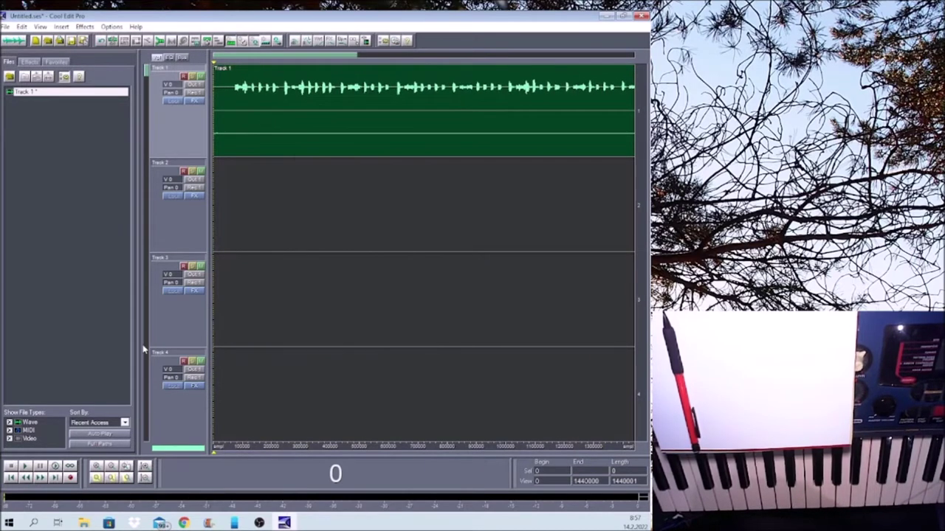
{"action": "left_click", "coordinate": [25, 467]}
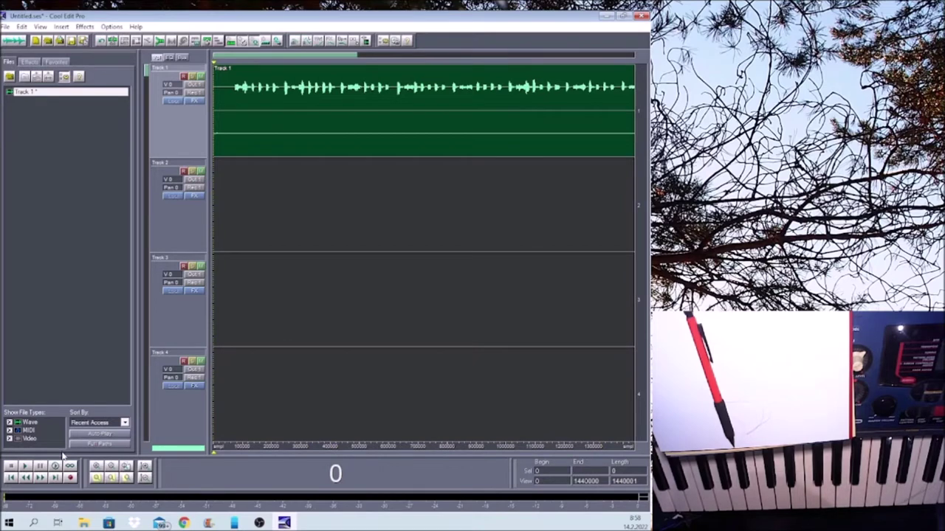
- Arm Track 2 and record a keyboard take onto it, stopping with Space
{"action": "left_click", "coordinate": [179, 236]}
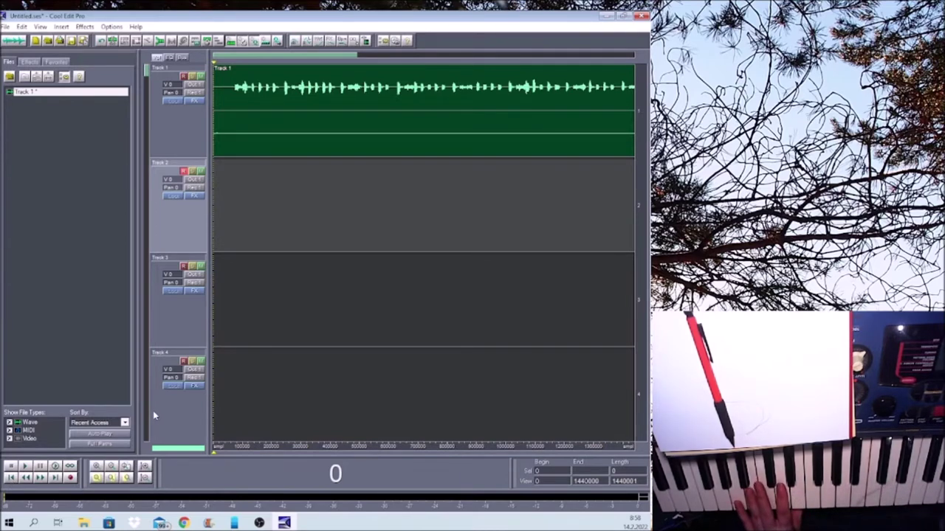
{"action": "left_click", "coordinate": [71, 477]}
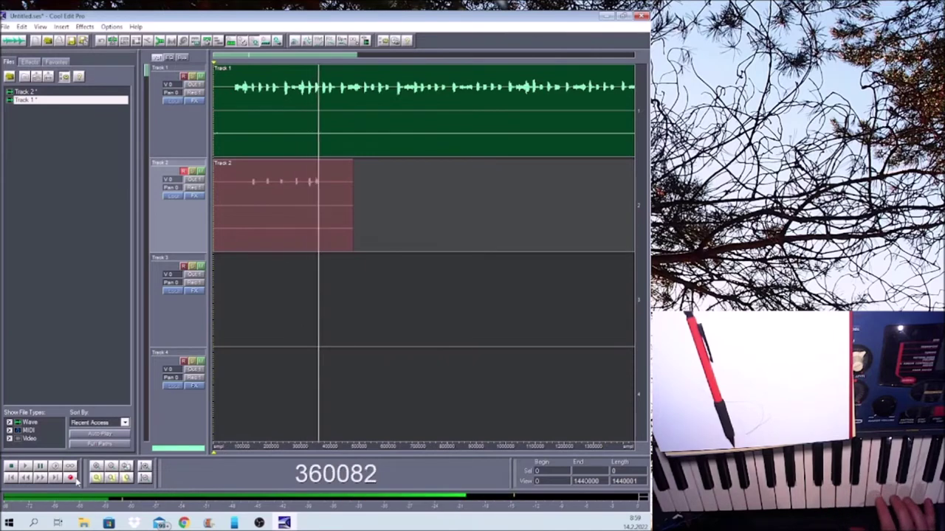
{"action": "key", "text": "space"}
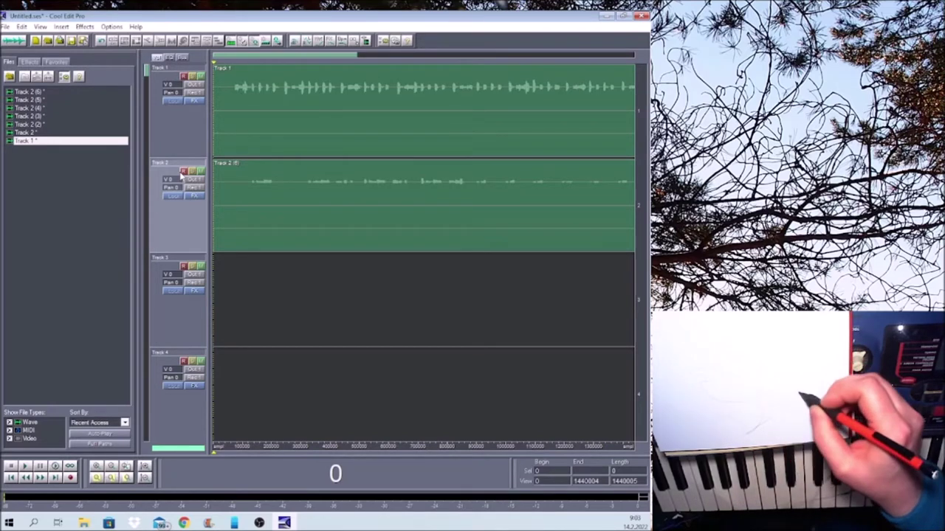
- Record keyboard takes on Tracks 3 and 4, rewind to the start, and begin recording Track 5
{"action": "left_click", "coordinate": [70, 478]}
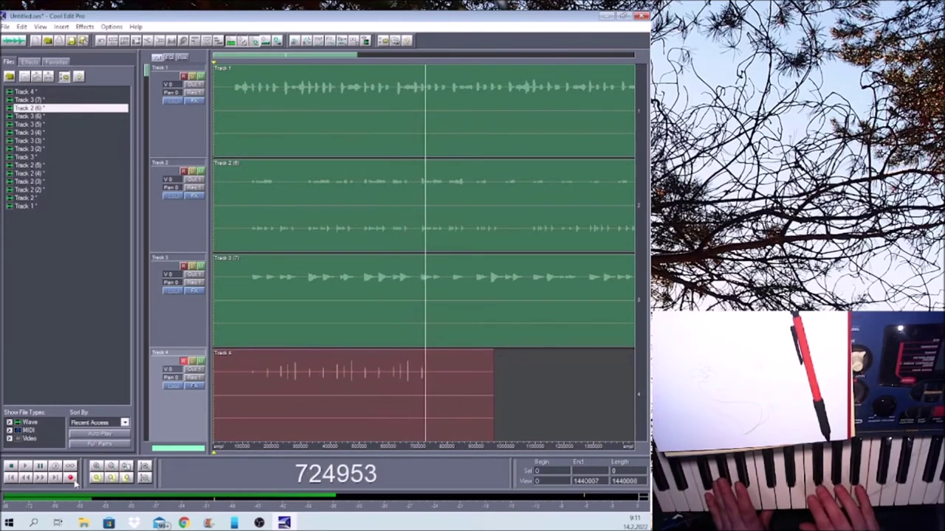
{"action": "left_click", "coordinate": [70, 478]}
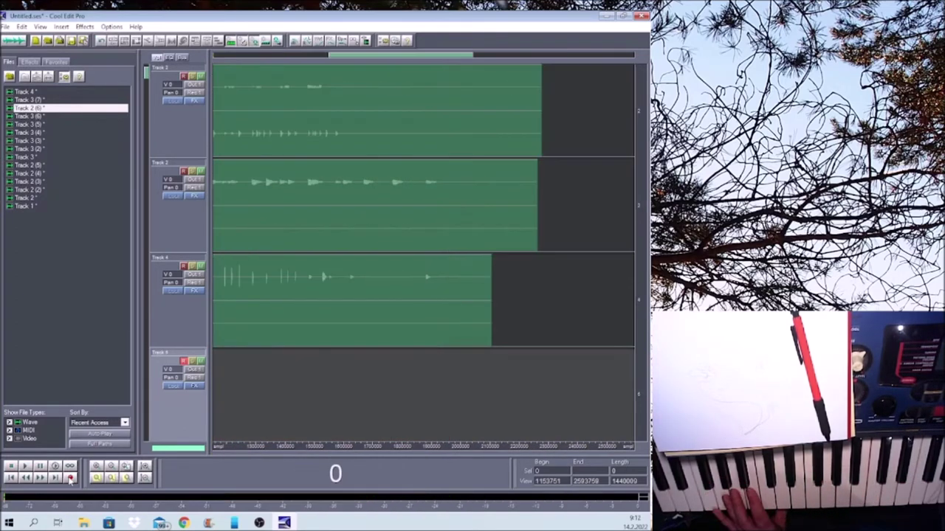
{"action": "left_click", "coordinate": [11, 478]}
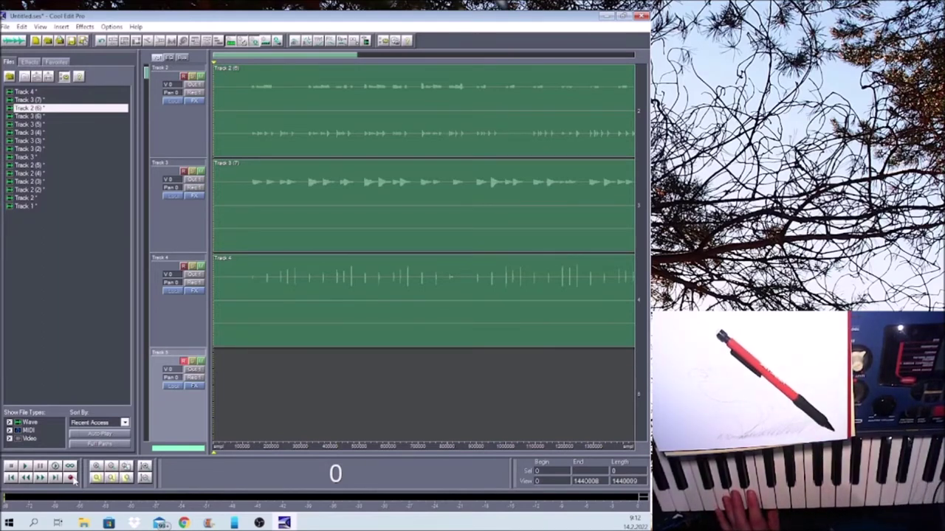
{"action": "left_click", "coordinate": [71, 478]}
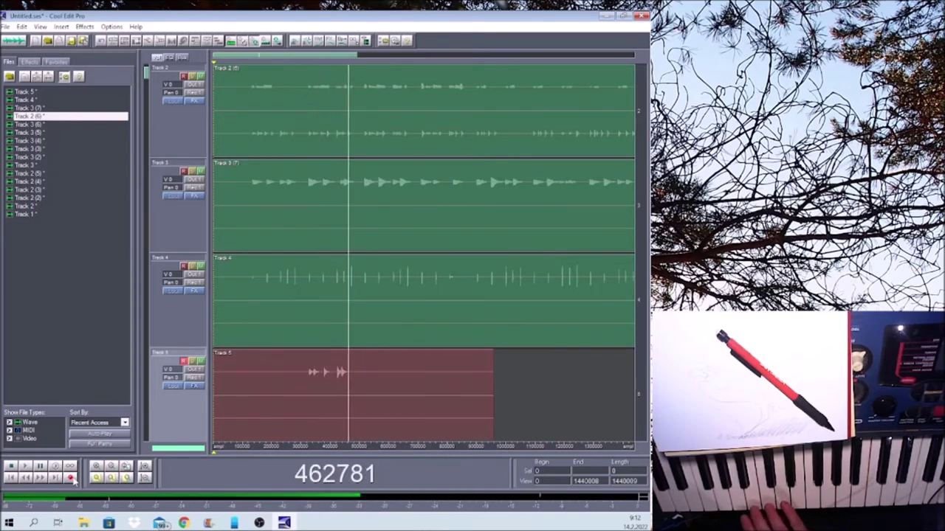
- Stop the short Track 5 keyboard recording
{"action": "left_click", "coordinate": [28, 477]}
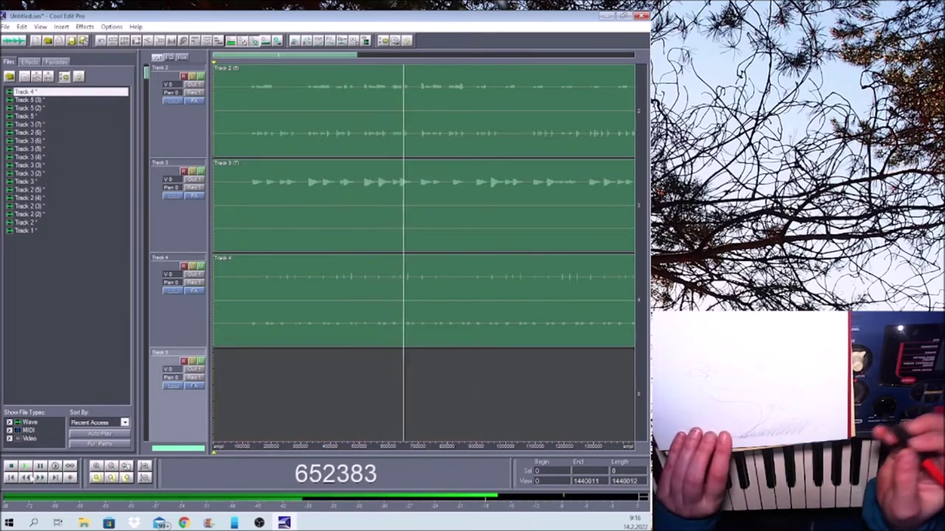